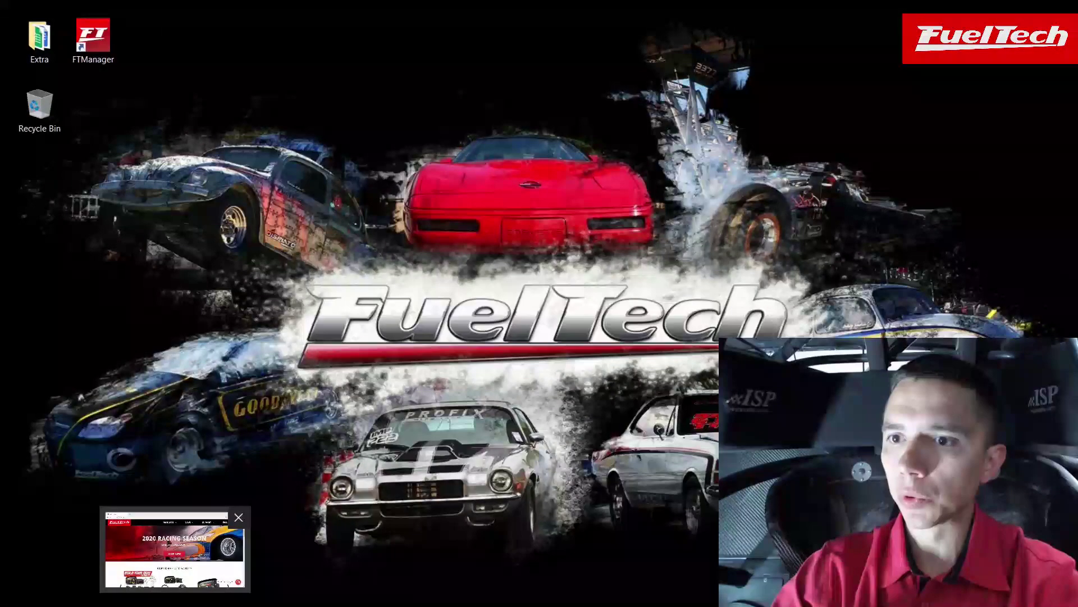
Step: Go to the FuelTech Software page under SUPPORT and highlight FTManager's version number 4.30
{"action": "left_click", "coordinate": [173, 536]}
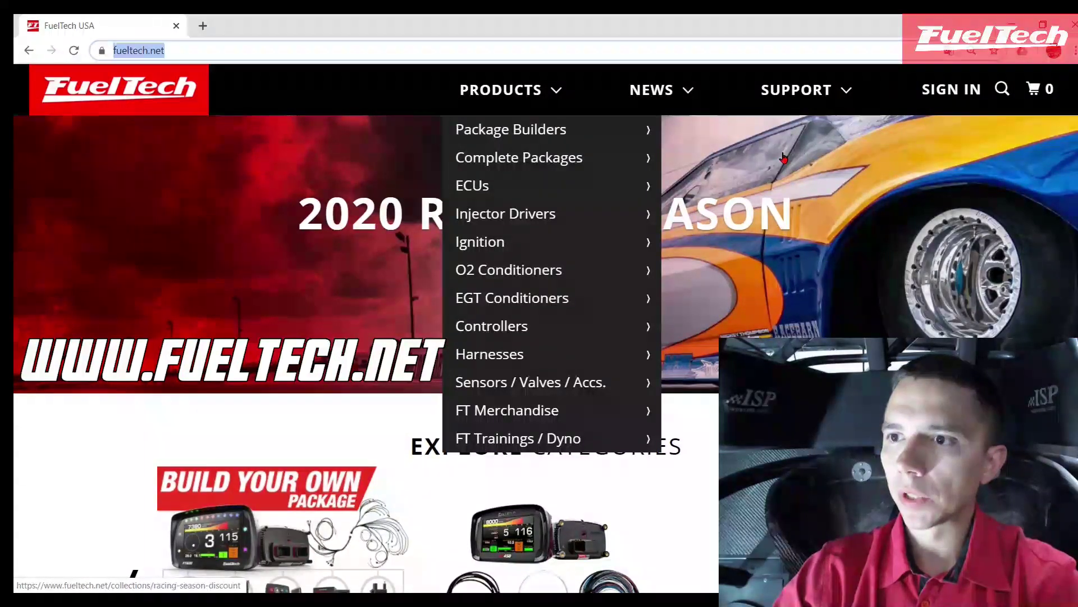
{"action": "mouse_move", "coordinate": [816, 96]}
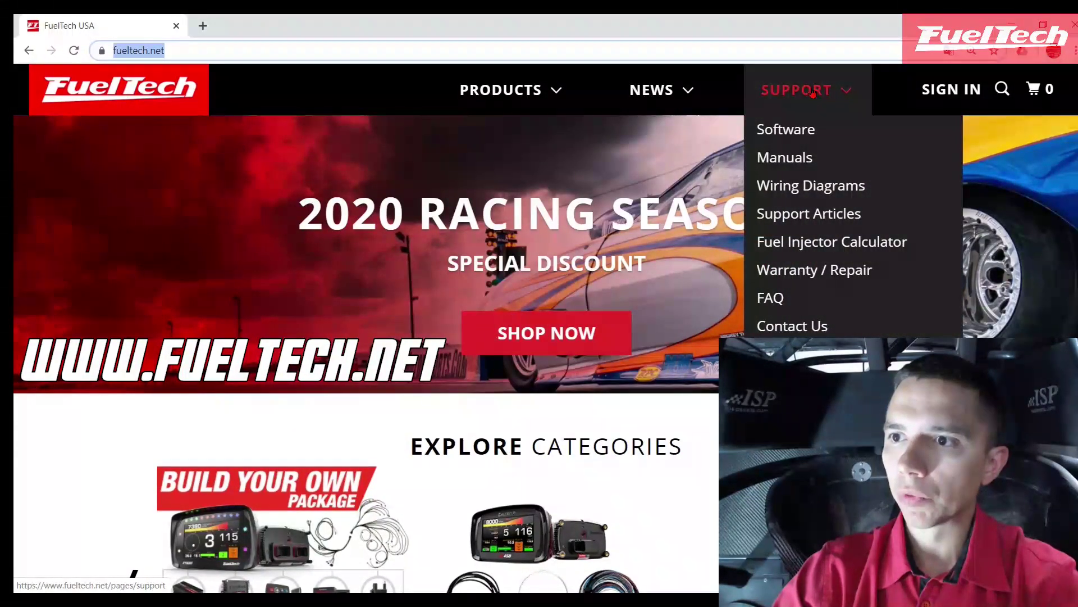
{"action": "left_click", "coordinate": [798, 128]}
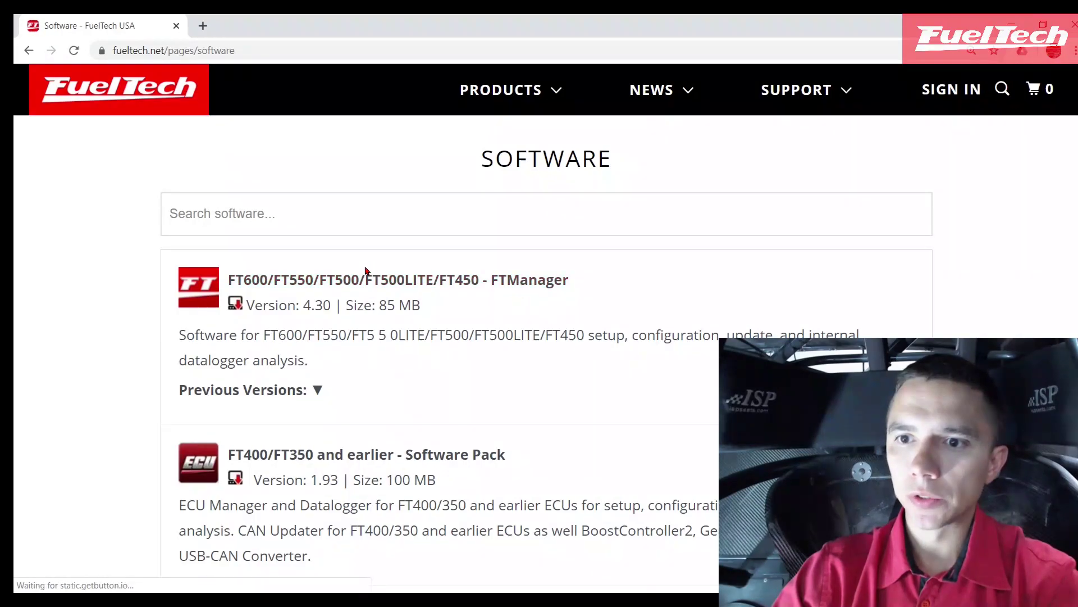
{"action": "left_click_drag", "start_coordinate": [303, 307], "coordinate": [345, 308]}
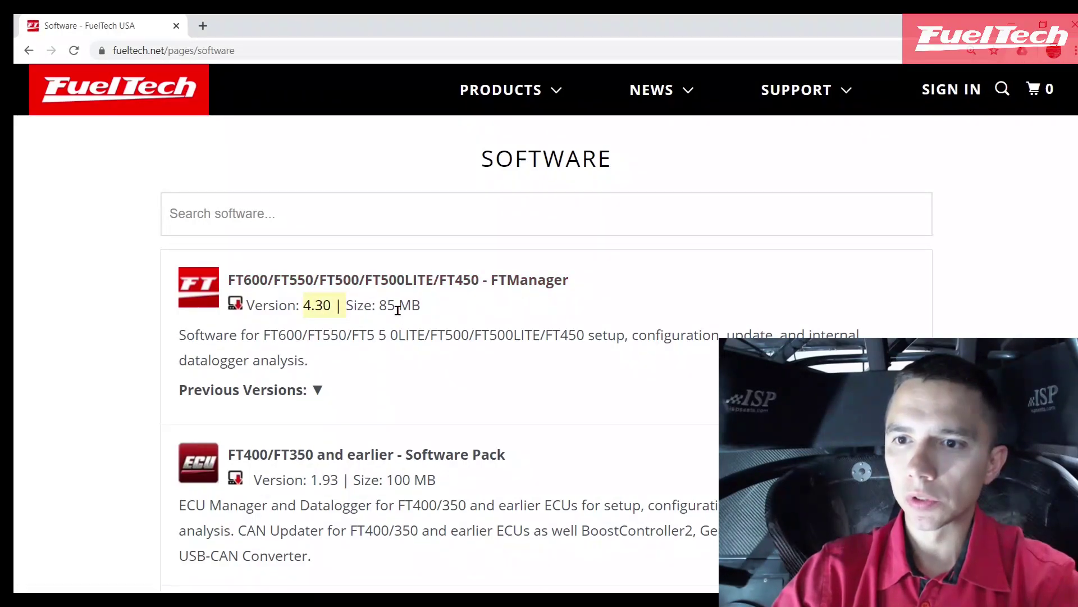
Step: Download the FTManager 4.30 package and save ftmanager.zip (84.6 MB) to the Downloads folder
{"action": "left_click", "coordinate": [388, 290]}
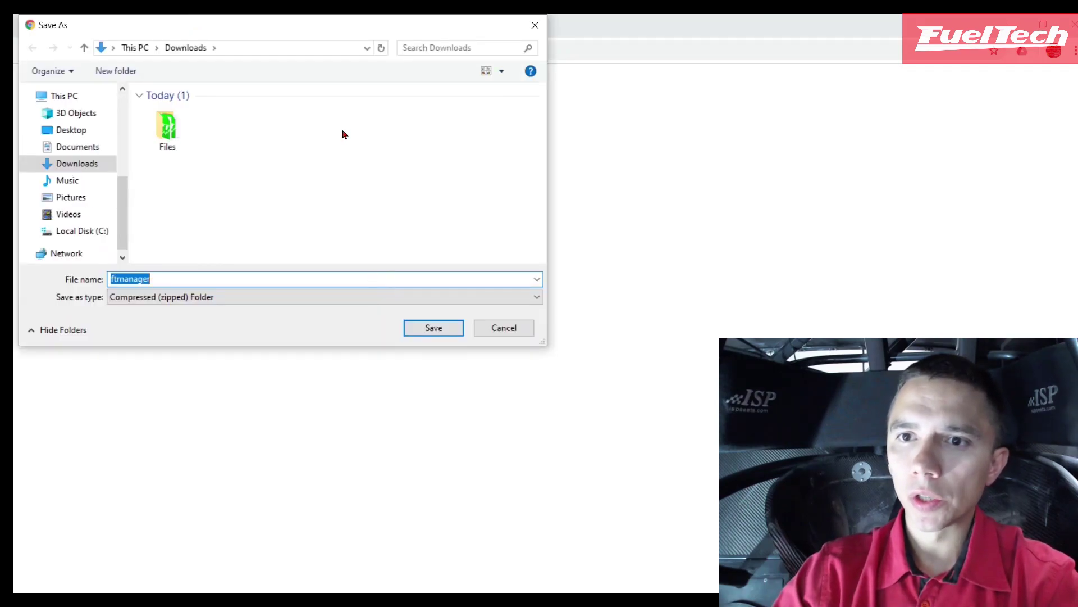
{"action": "left_click", "coordinate": [414, 333]}
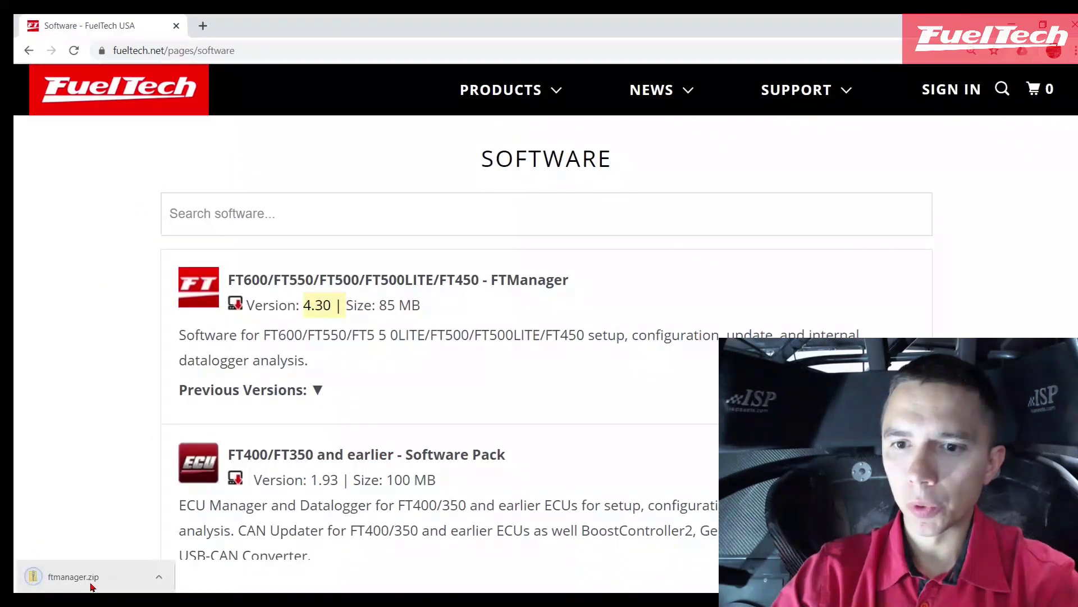
{"action": "left_click", "coordinate": [159, 579]}
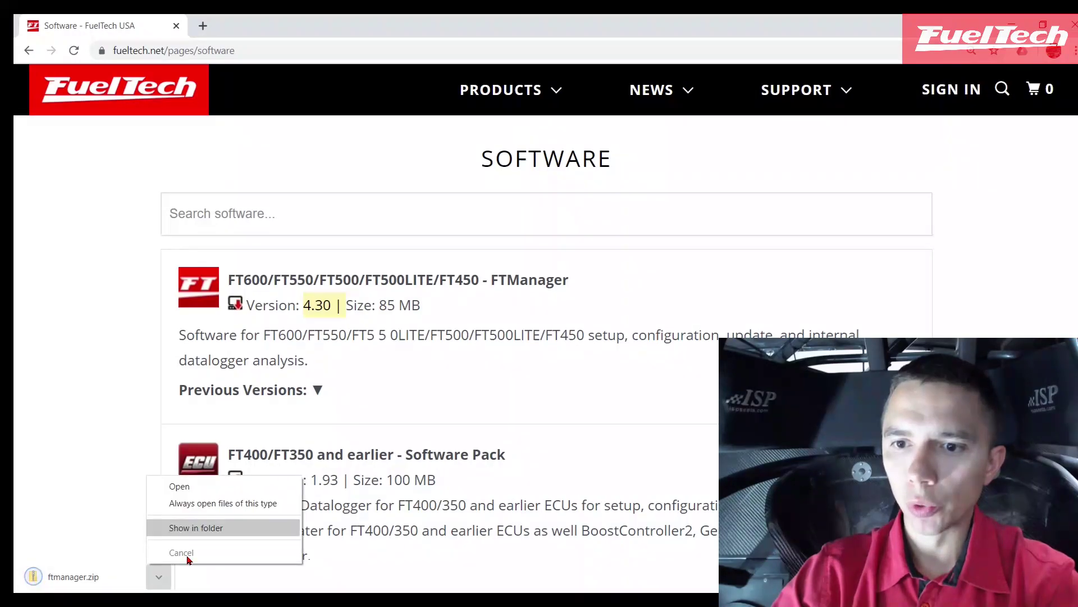
Step: Show ftmanager.zip in Downloads, beside the older SetupFTManager_v4.11 and v4.28 installers
{"action": "left_click", "coordinate": [239, 528]}
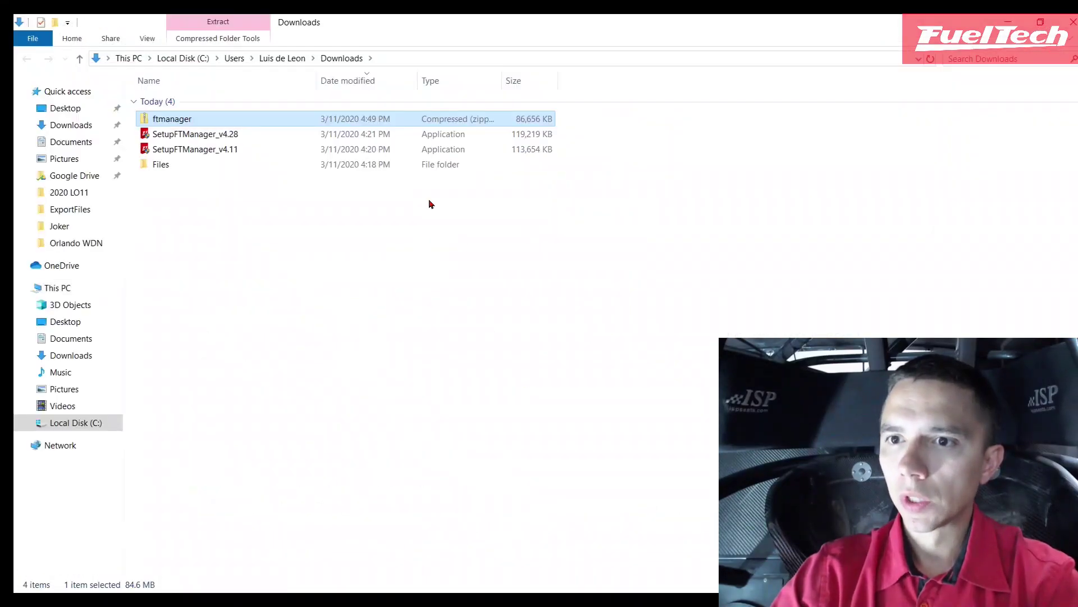
{"action": "left_click", "coordinate": [245, 150]}
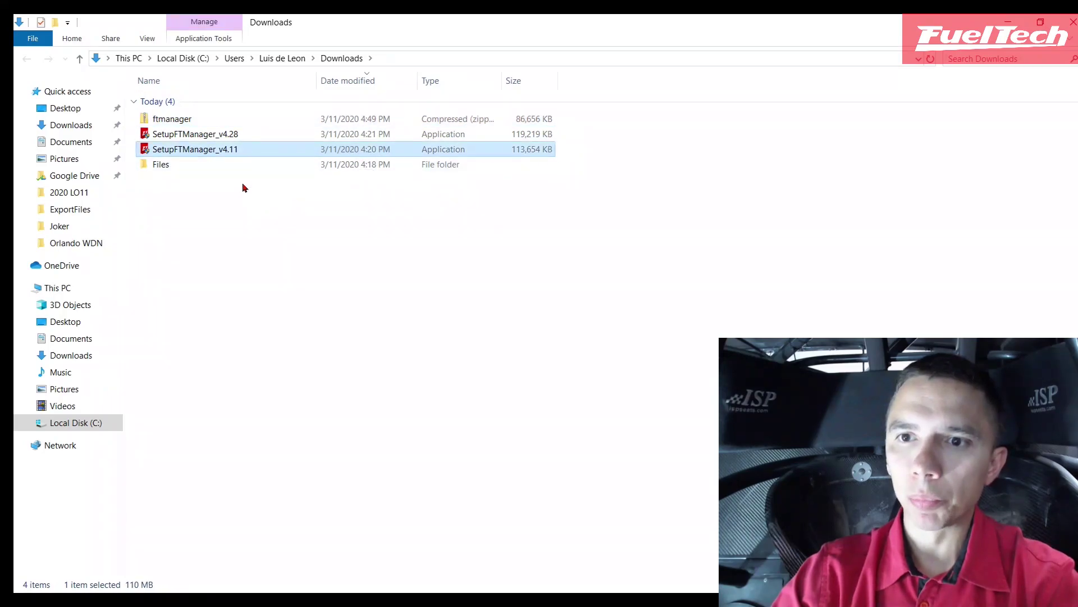
{"action": "left_click", "coordinate": [250, 136]}
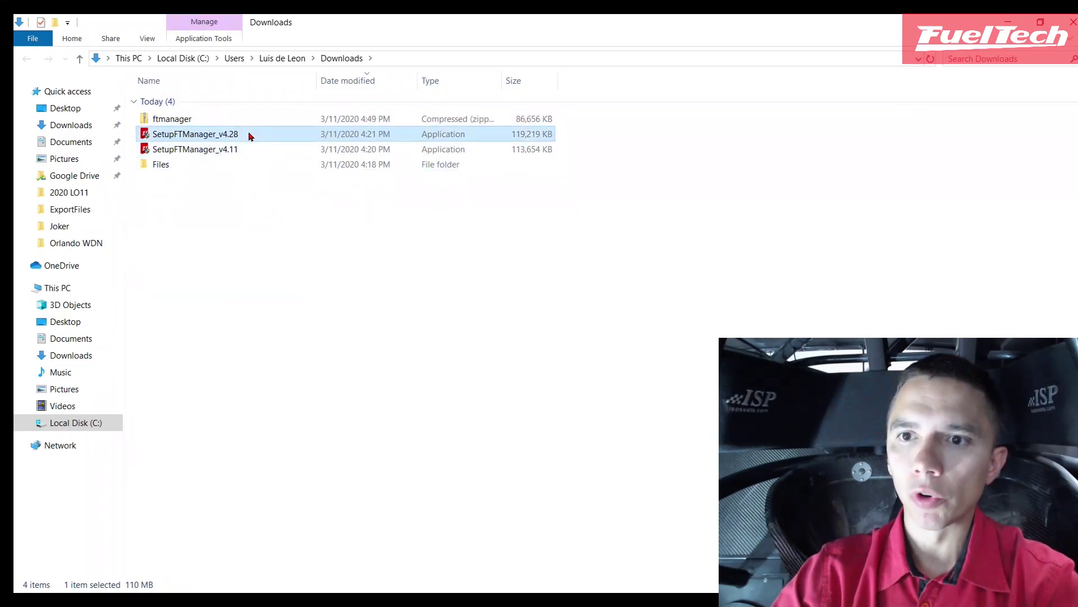
Step: Extract ftmanager.zip directly into the Downloads folder, without creating a subfolder
{"action": "left_click", "coordinate": [200, 120]}
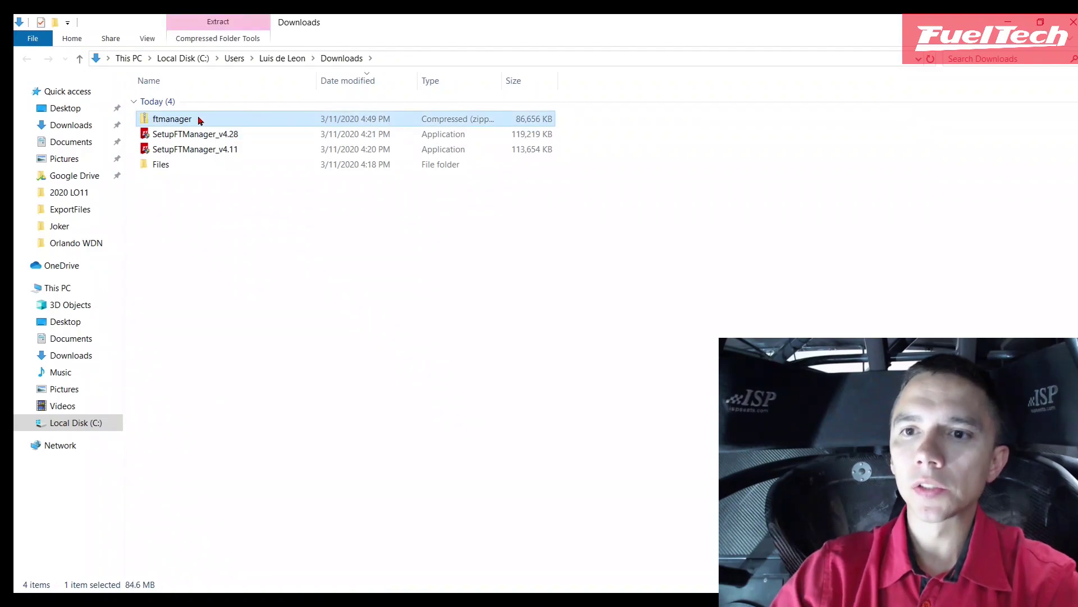
{"action": "right_click", "coordinate": [199, 120]}
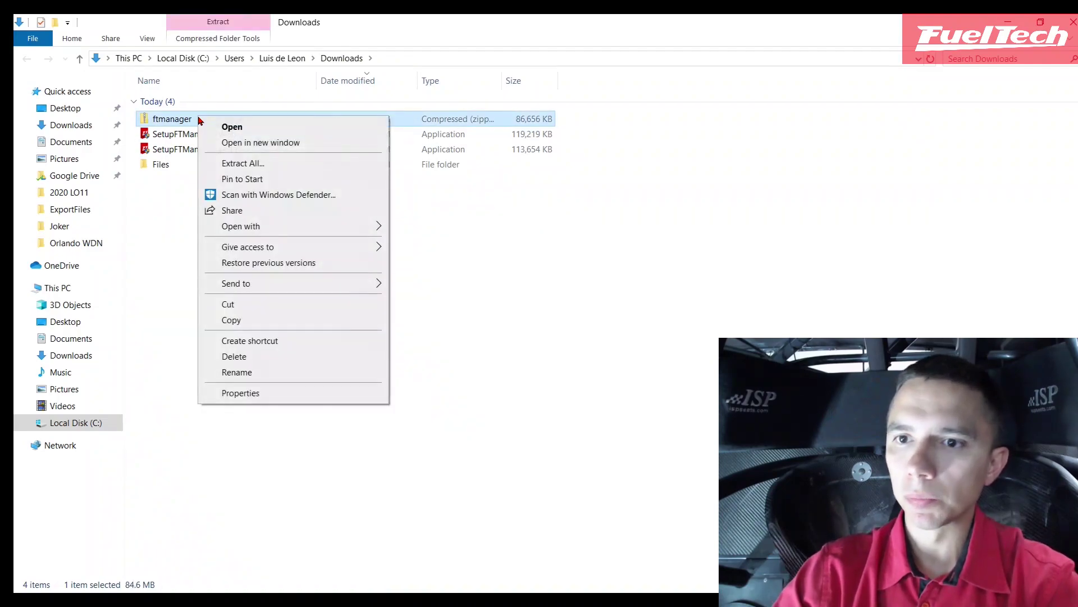
{"action": "left_click", "coordinate": [305, 170]}
{"action": "left_click", "coordinate": [605, 247]}
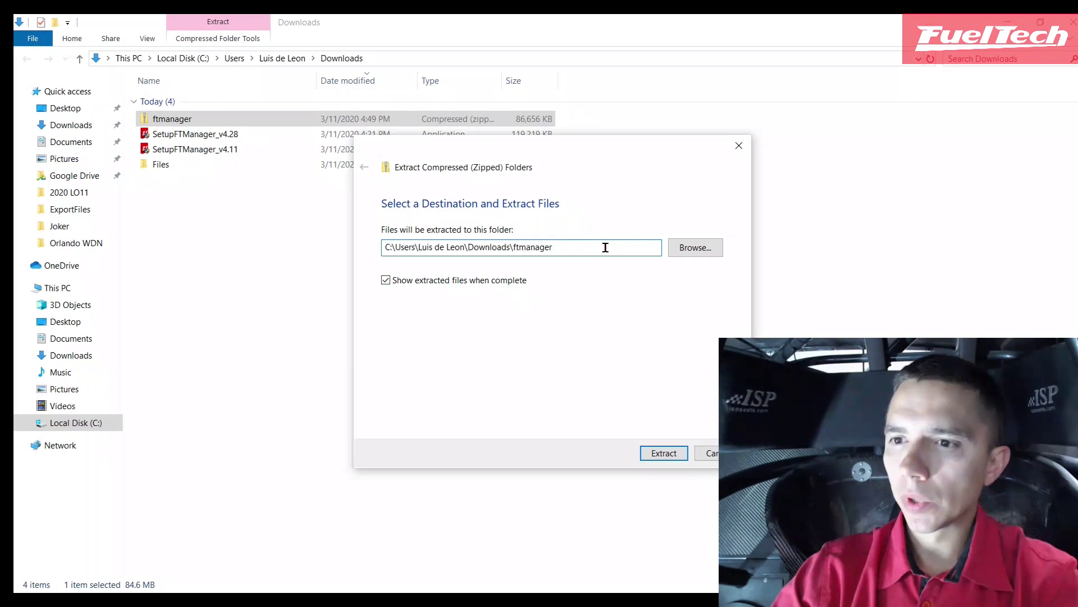
{"action": "key", "text": "BackSpace"}
{"action": "key", "text": "BackSpace"}
{"action": "key", "text": "BackSpace"}
{"action": "key", "text": "BackSpace"}
{"action": "key", "text": "BackSpace"}
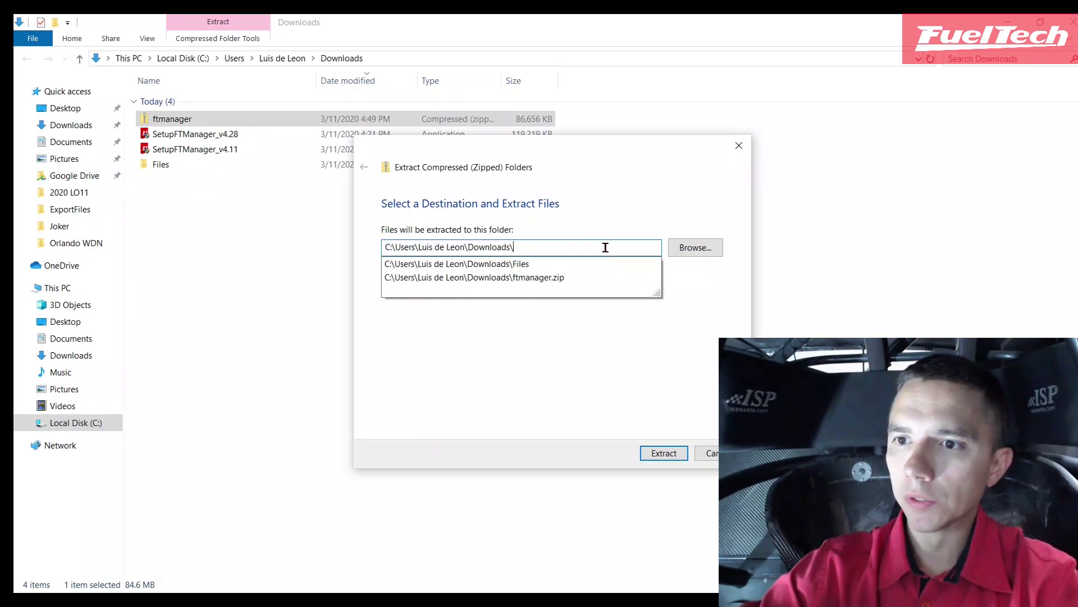
{"action": "left_click", "coordinate": [661, 453]}
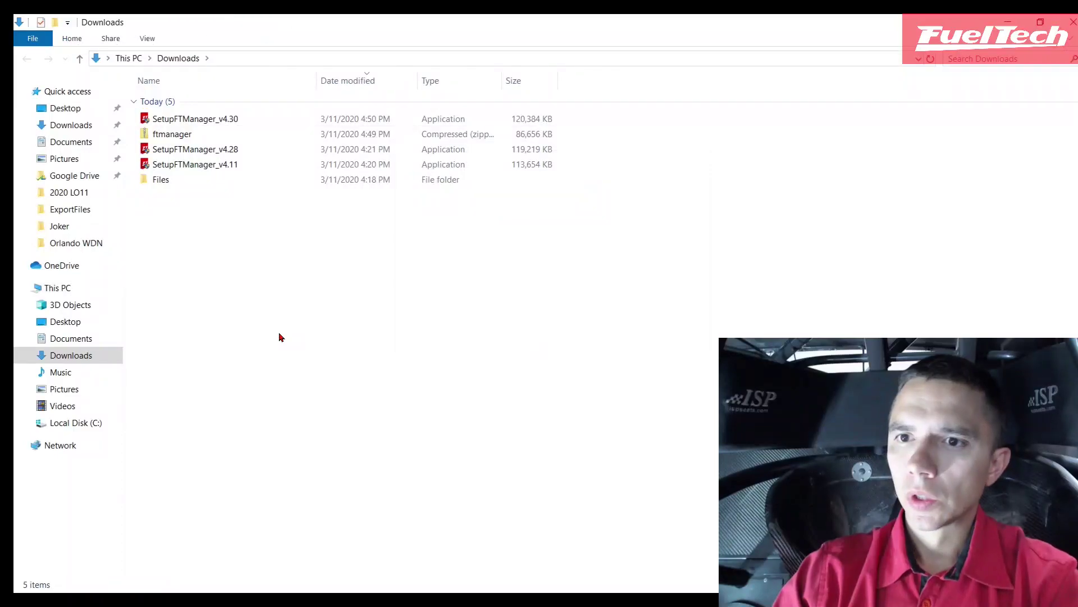
Step: Run SetupFTManager_v4.30, install FTManager to the default folder, and launch it when setup finishes
{"action": "left_click", "coordinate": [229, 121]}
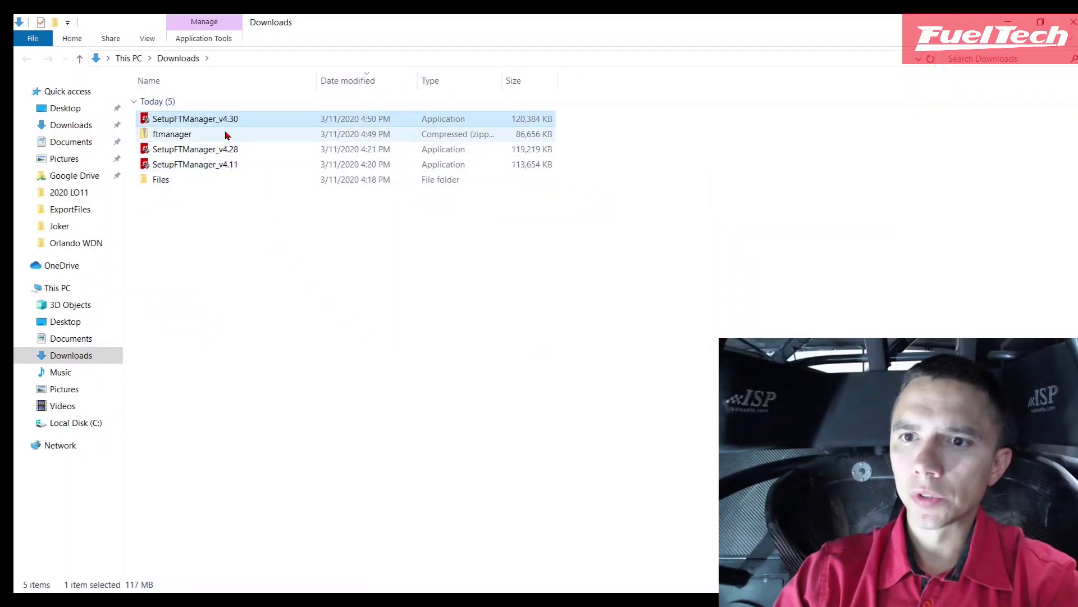
{"action": "double_click", "coordinate": [218, 118]}
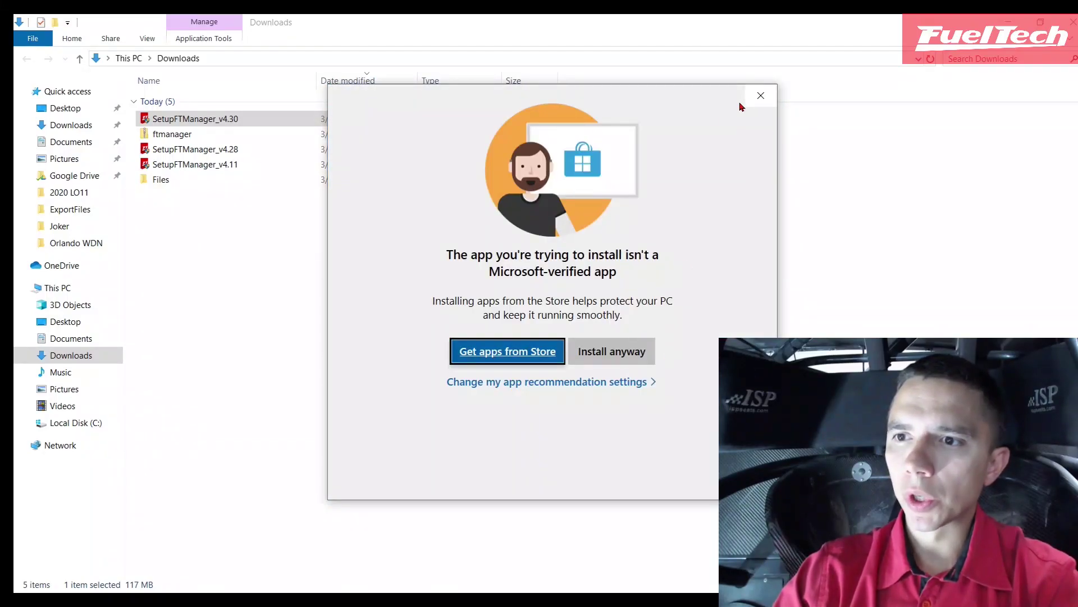
{"action": "left_click", "coordinate": [611, 352]}
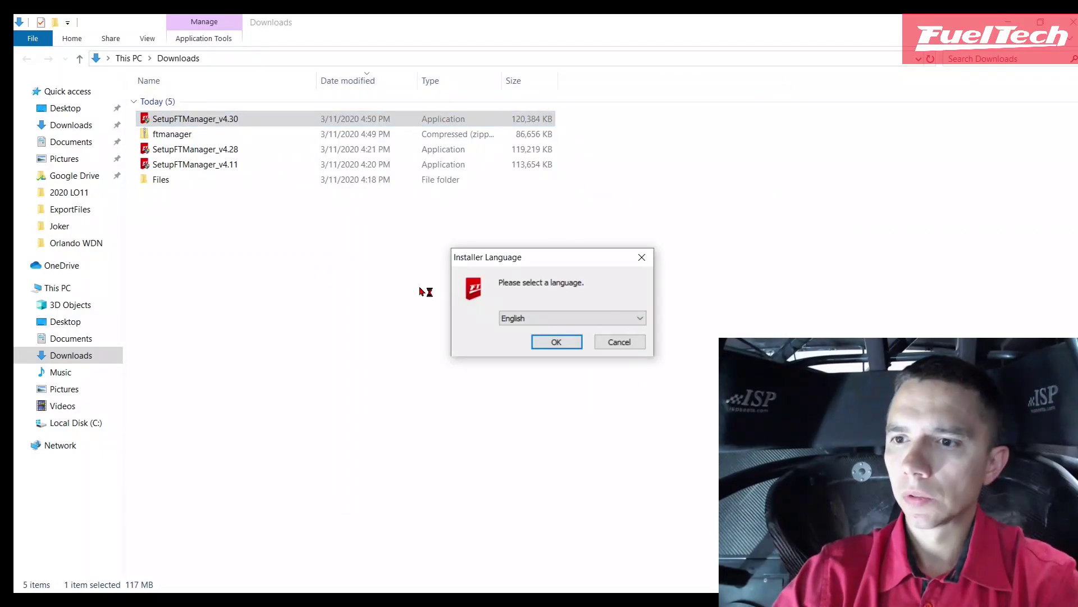
{"action": "left_click", "coordinate": [557, 342]}
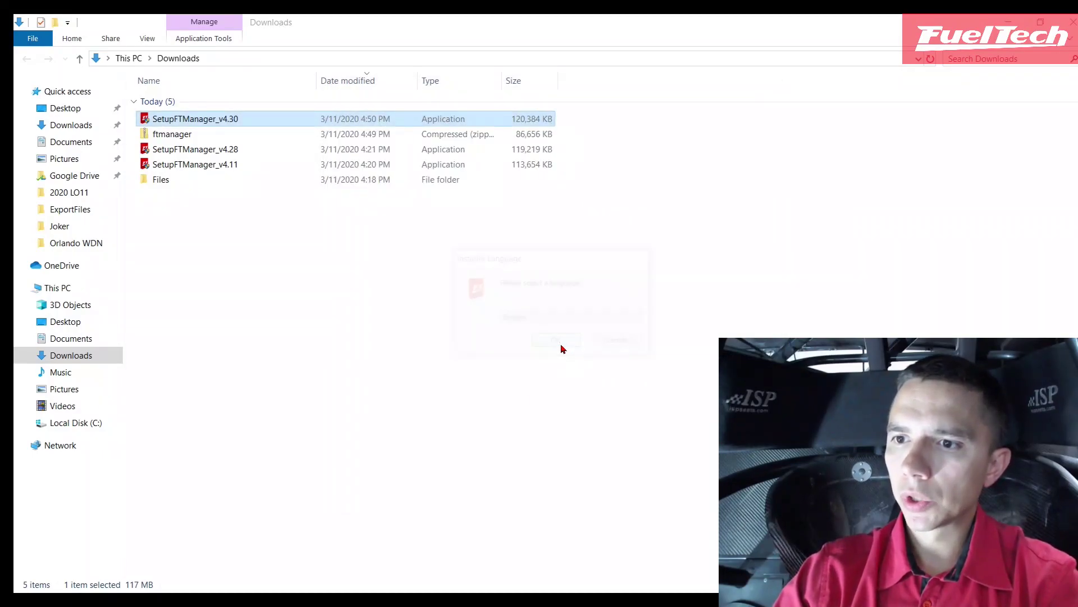
{"action": "left_click", "coordinate": [622, 428]}
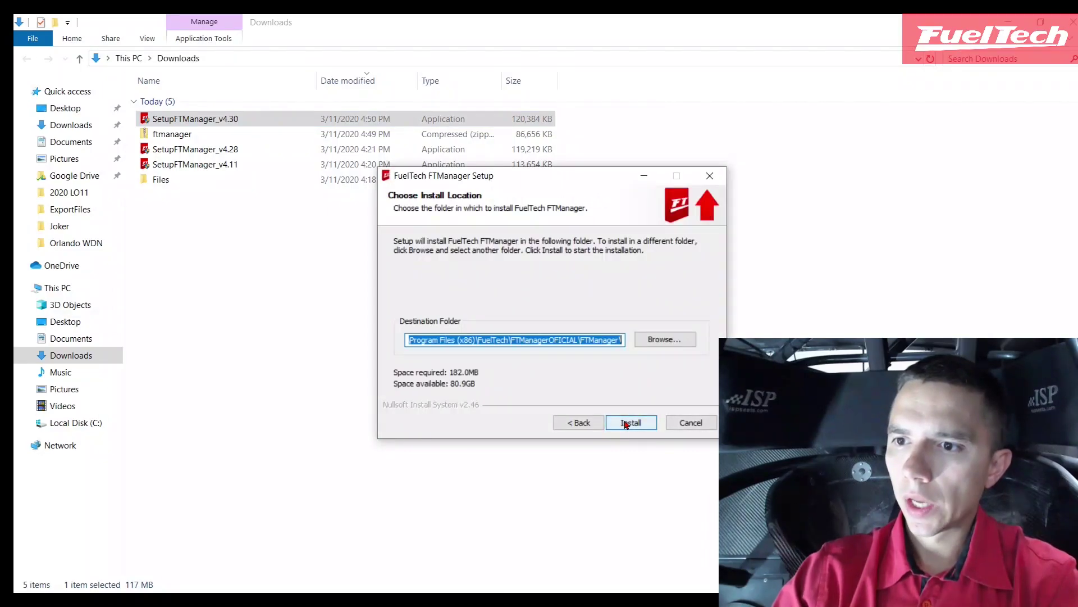
{"action": "left_click", "coordinate": [631, 429]}
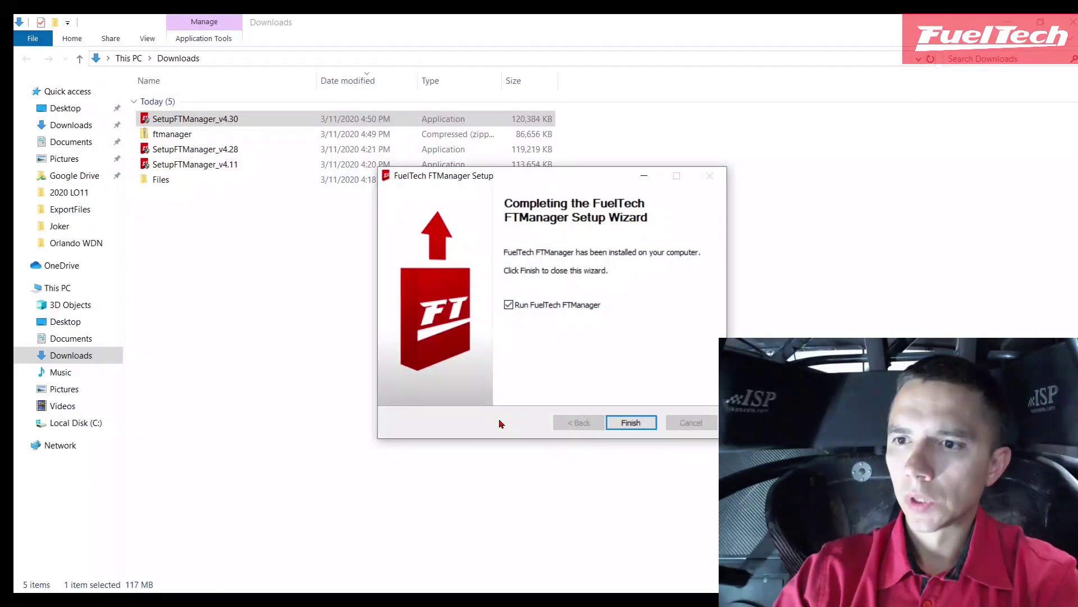
{"action": "left_click", "coordinate": [629, 423]}
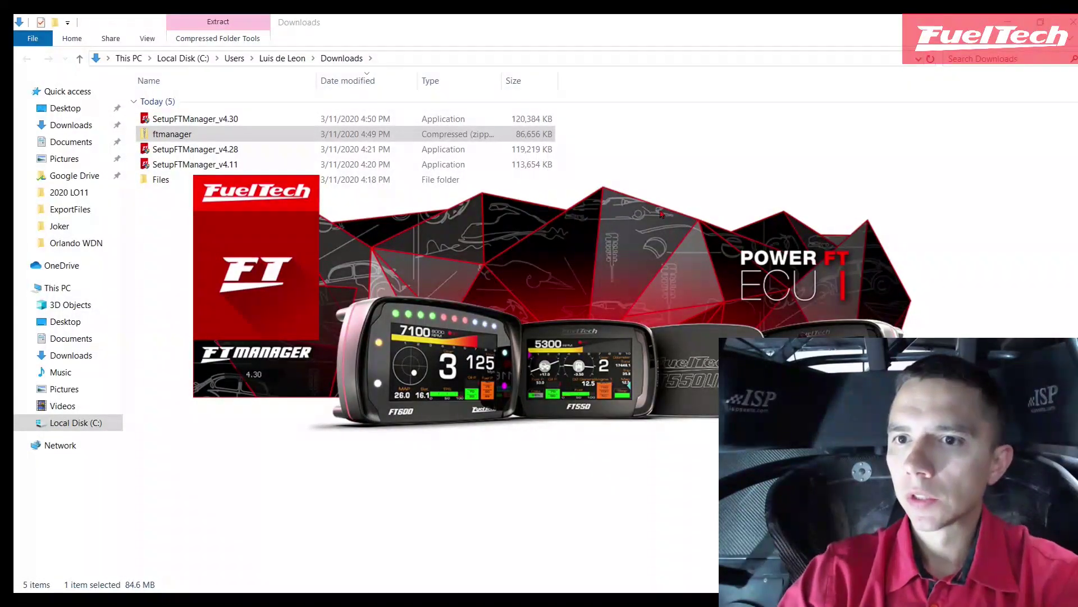
{"action": "left_click", "coordinate": [1009, 21]}
{"action": "left_click", "coordinate": [1018, 21]}
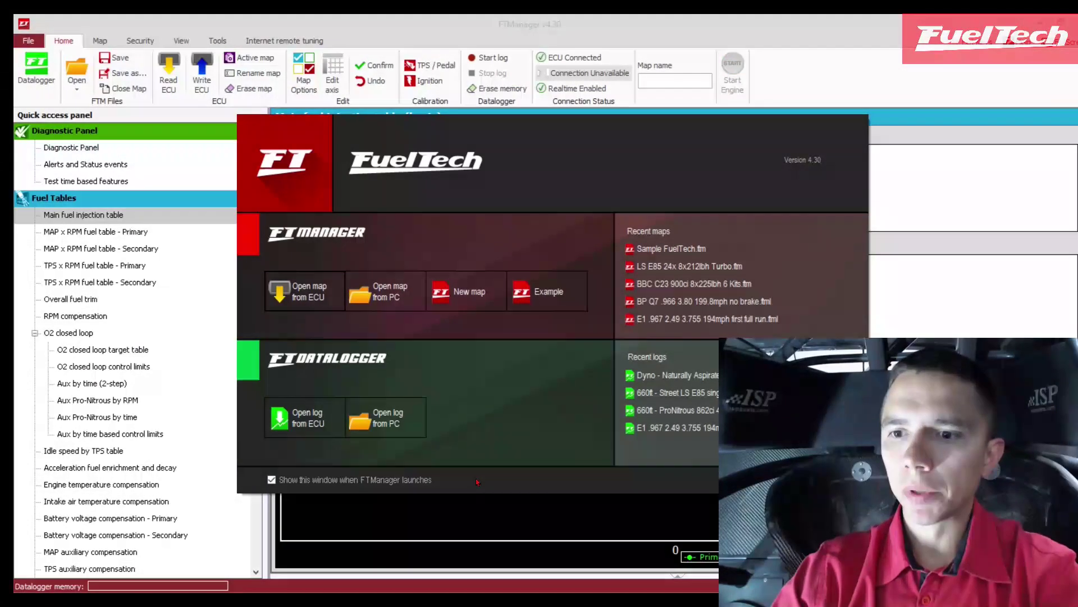
{"action": "key", "text": "alt+Tab"}
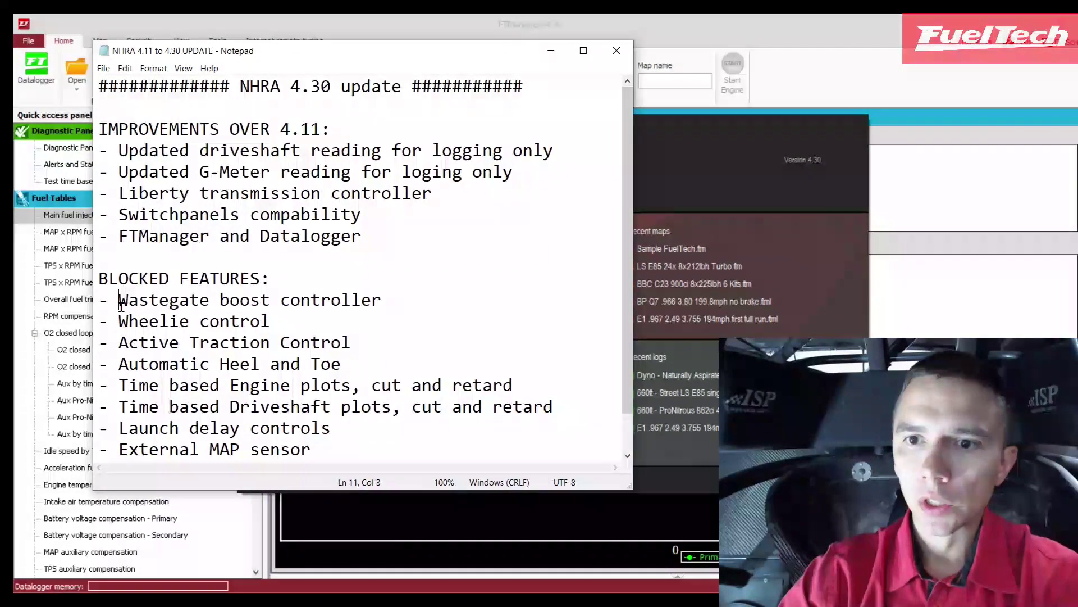
{"action": "left_click_drag", "start_coordinate": [119, 304], "coordinate": [357, 459]}
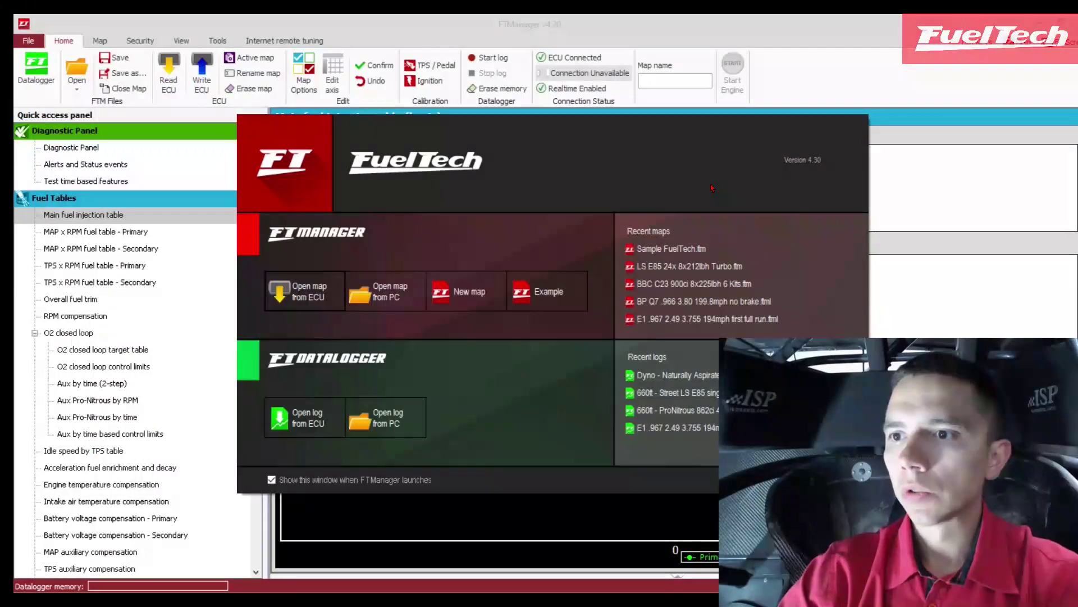
{"action": "left_click", "coordinate": [712, 188]}
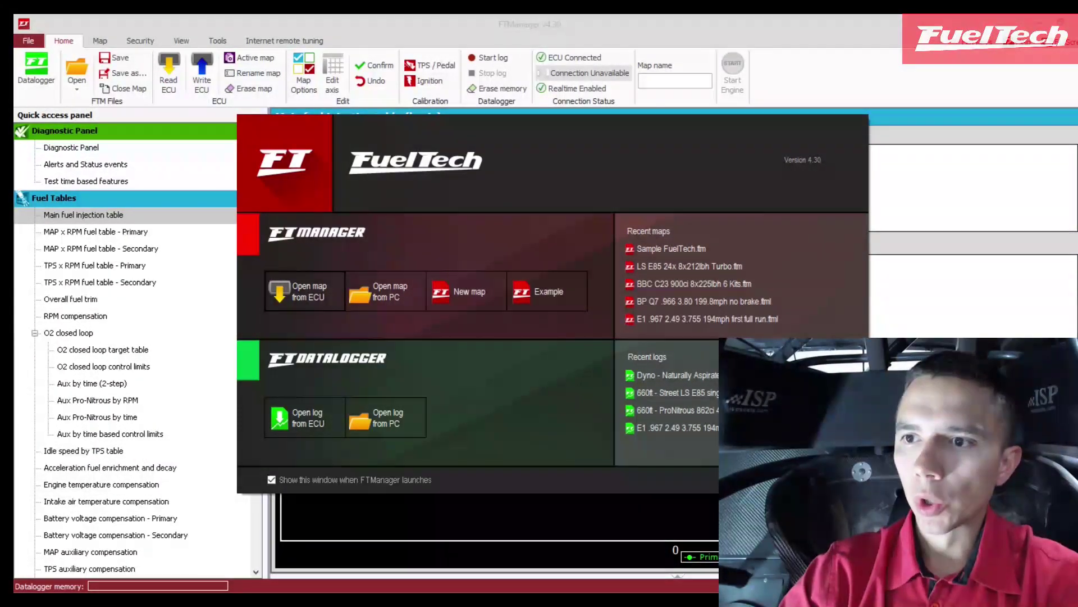
Step: Close the welcome window and start the ECU Updater from the Tools tab
{"action": "left_click", "coordinate": [305, 291]}
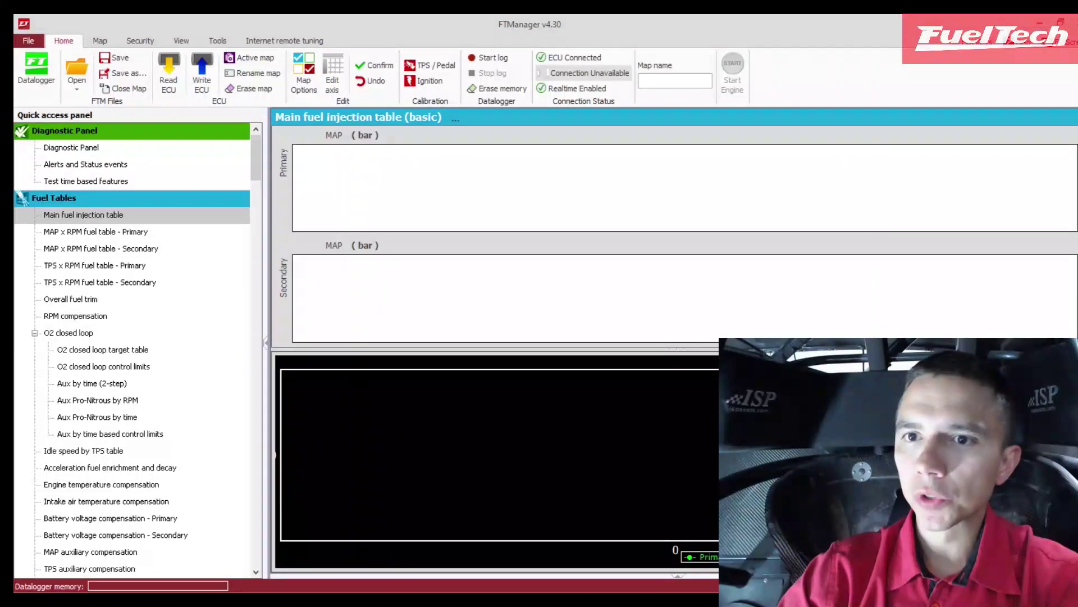
{"action": "left_click", "coordinate": [217, 42]}
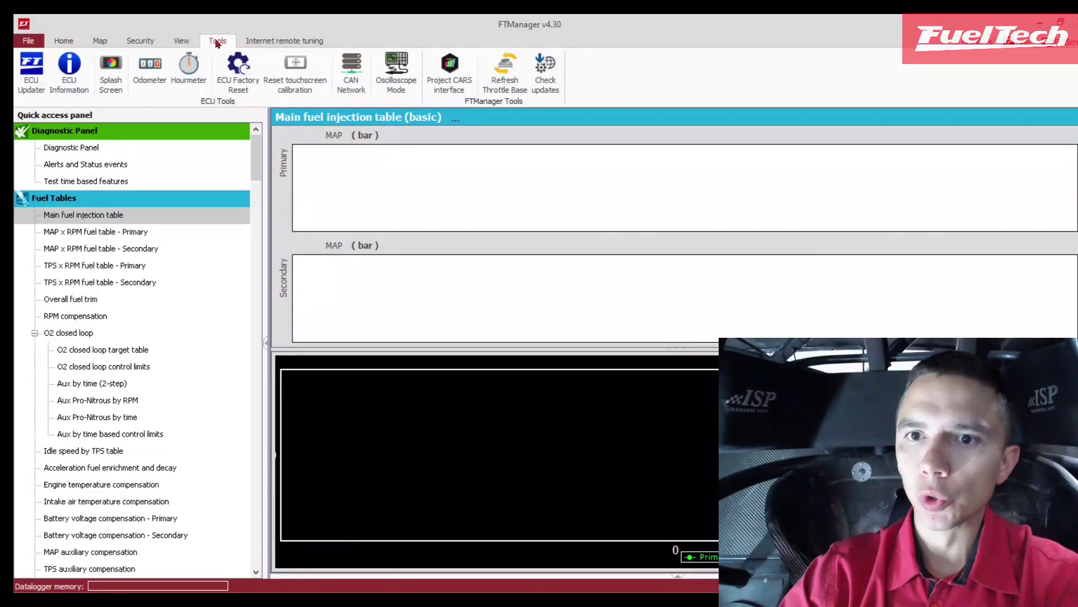
{"action": "left_click", "coordinate": [33, 90]}
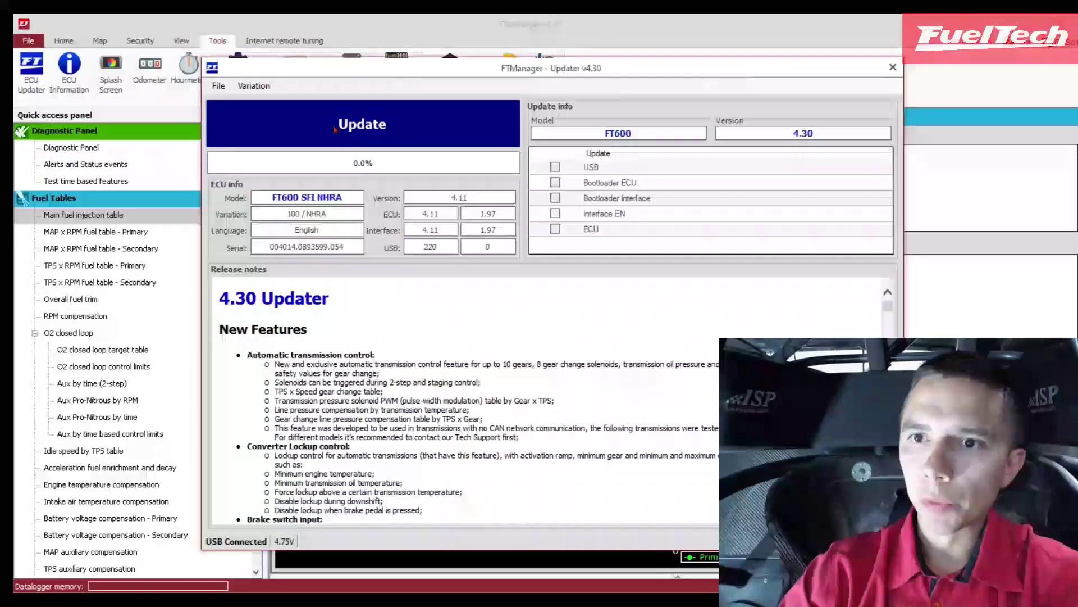
Step: Choose the FT600 > NHRA variation and download its 4.30 firmware file
{"action": "left_click", "coordinate": [259, 84]}
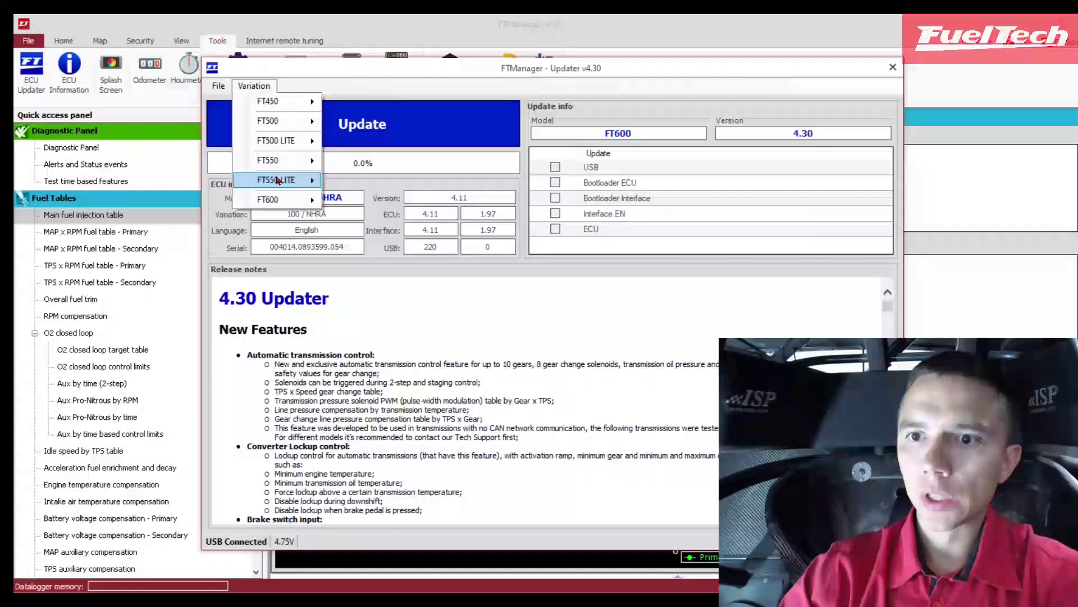
{"action": "mouse_move", "coordinate": [278, 200]}
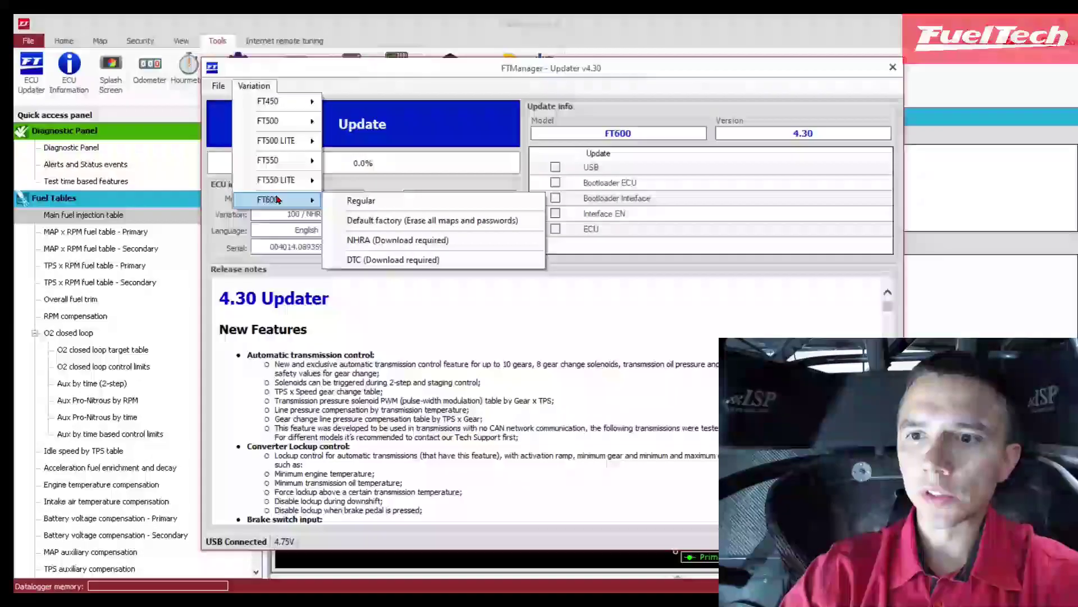
{"action": "left_click", "coordinate": [458, 245]}
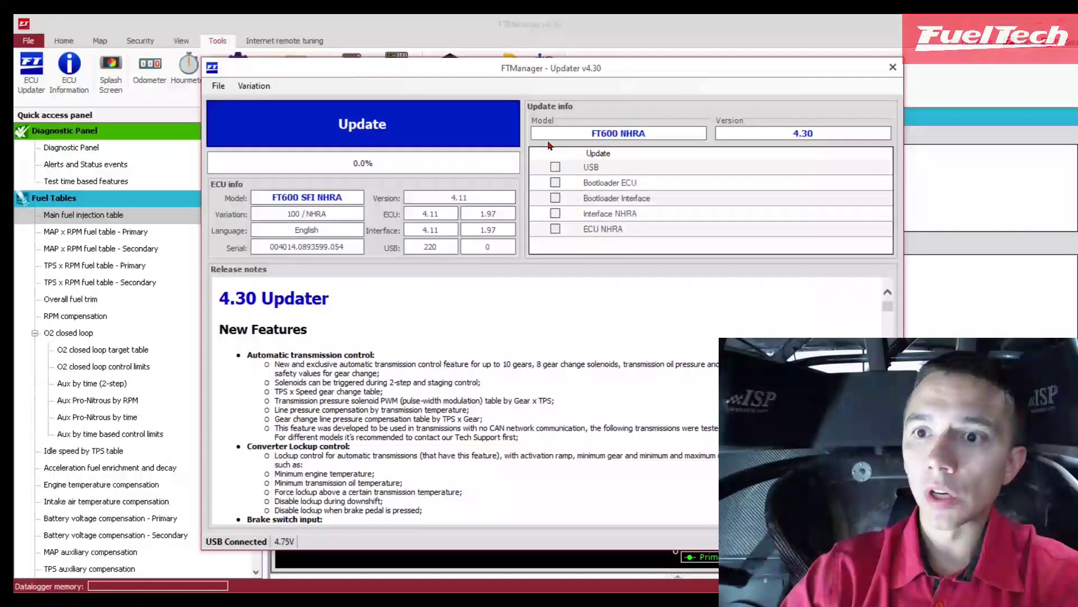
Step: Run the ECU update from 4.11 to 4.30, accepting the power-cable warning
{"action": "left_click", "coordinate": [399, 128]}
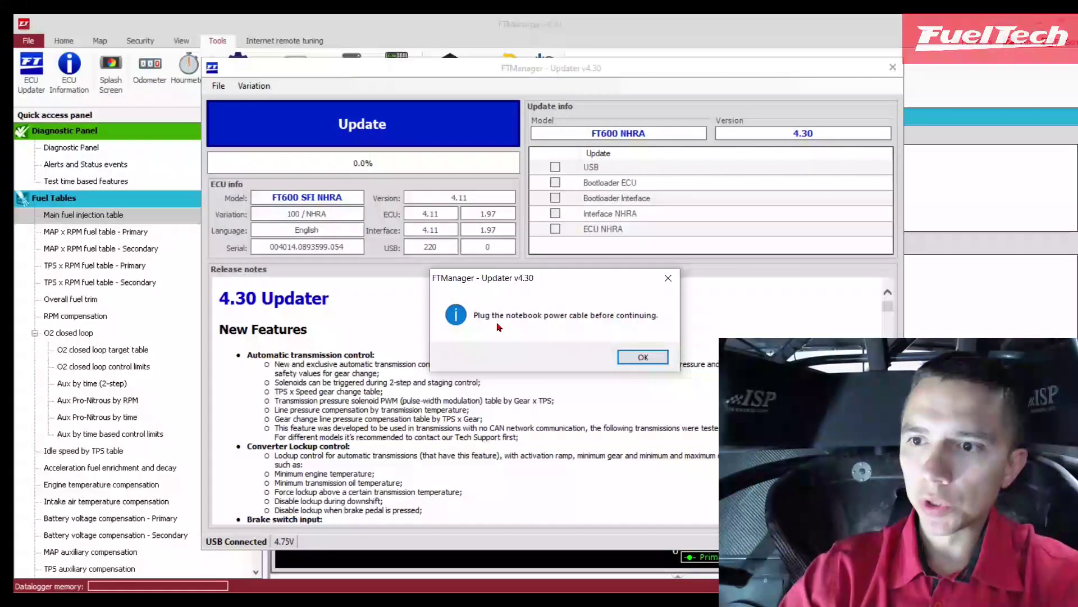
{"action": "left_click", "coordinate": [631, 363]}
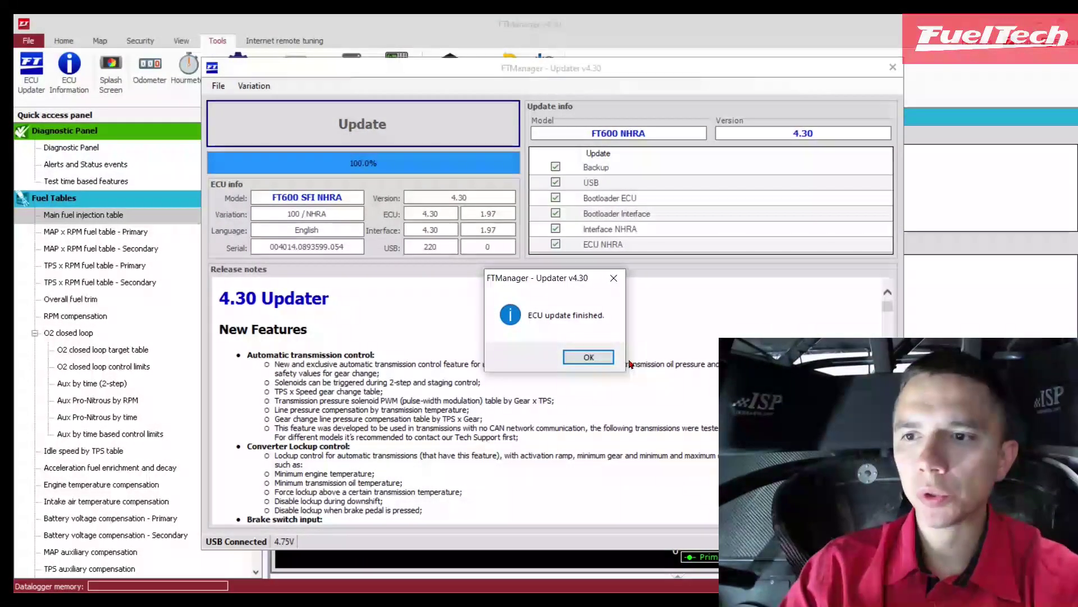
Step: Acknowledge 'ECU update finished', decline opening the backup directory, and close the Updater
{"action": "left_click", "coordinate": [586, 358]}
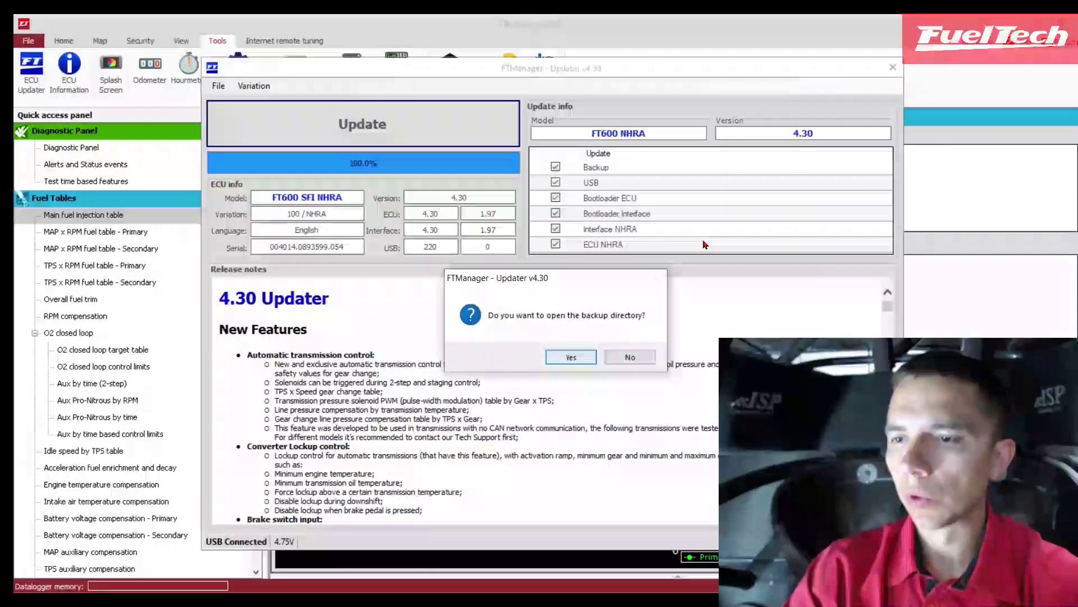
{"action": "left_click", "coordinate": [630, 356]}
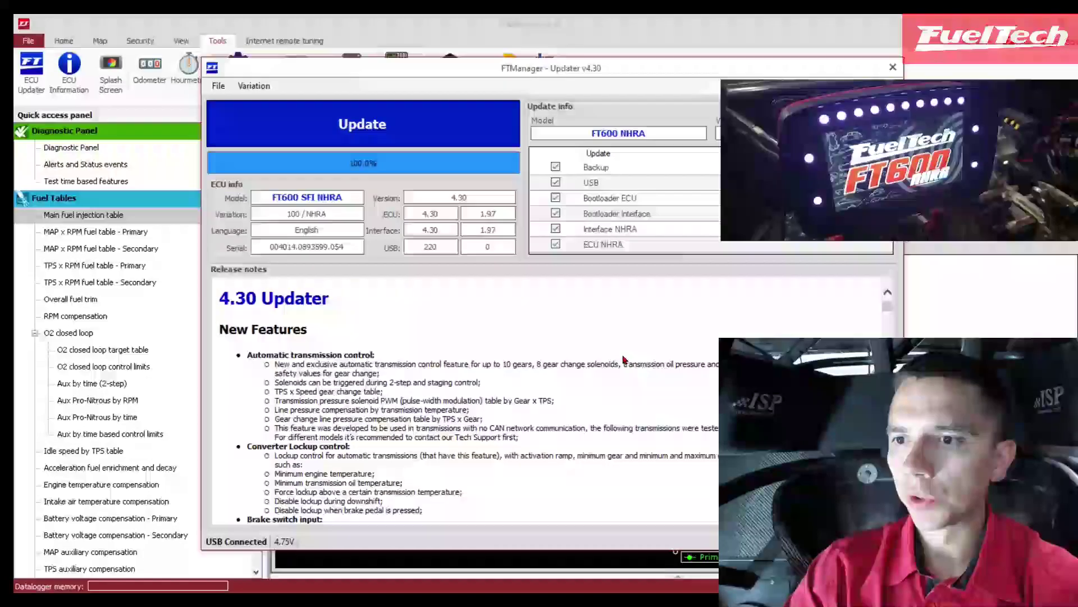
{"action": "left_click", "coordinate": [893, 67]}
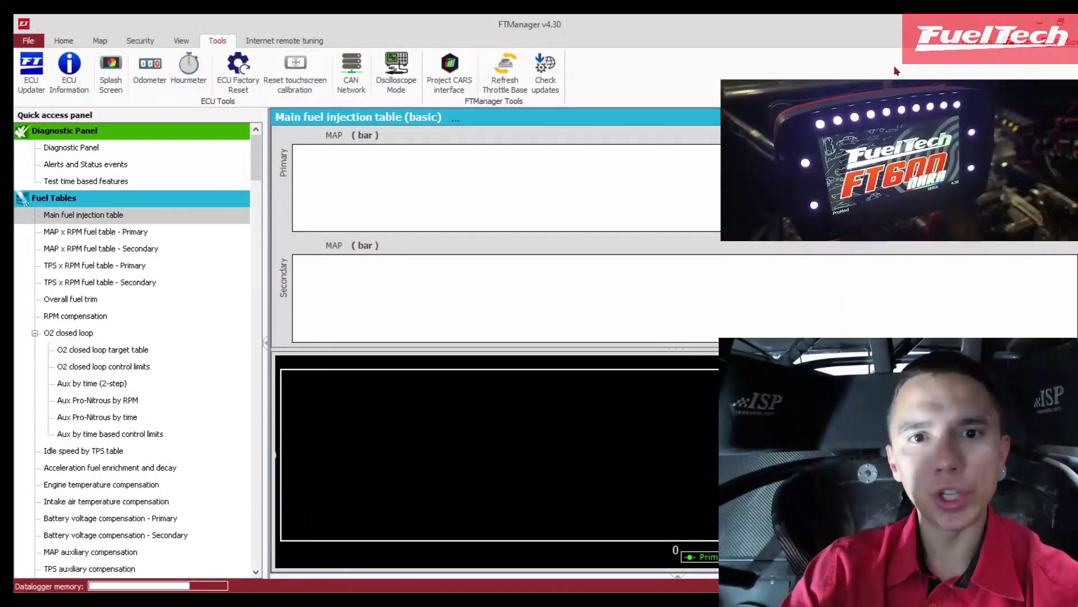